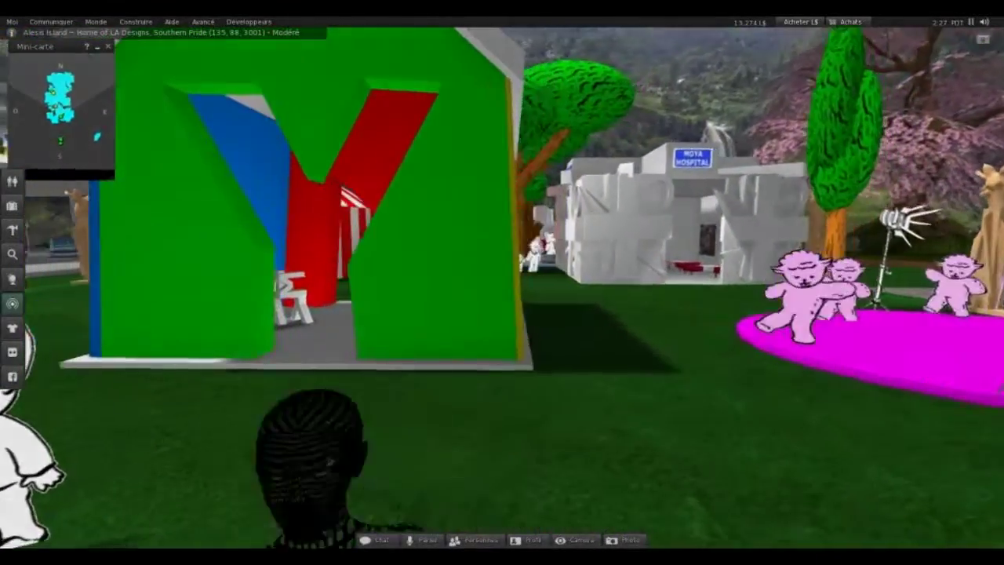
- Walk the avatar toward the green Y house, then pull the camera back behind it
key("Up")
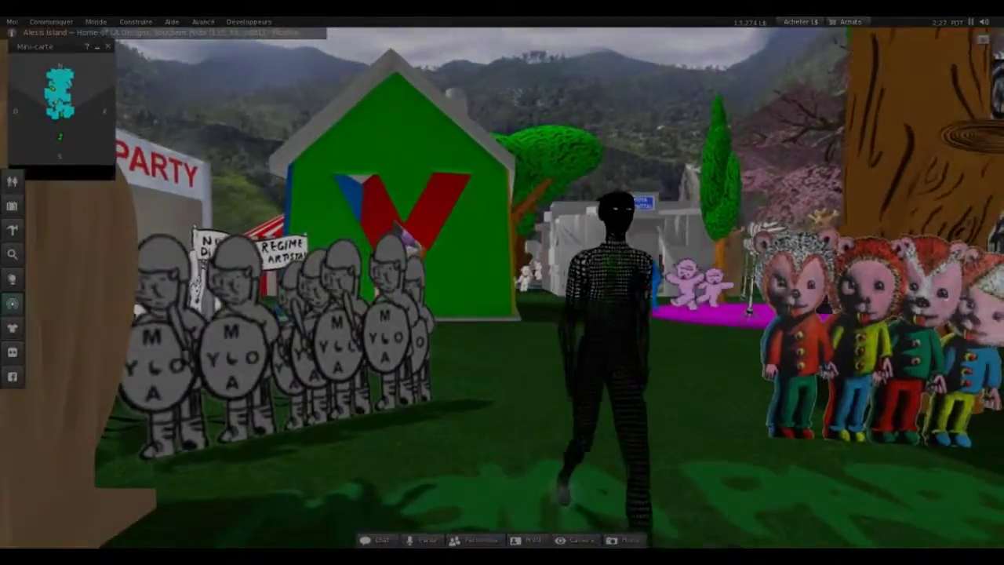
key("Down")
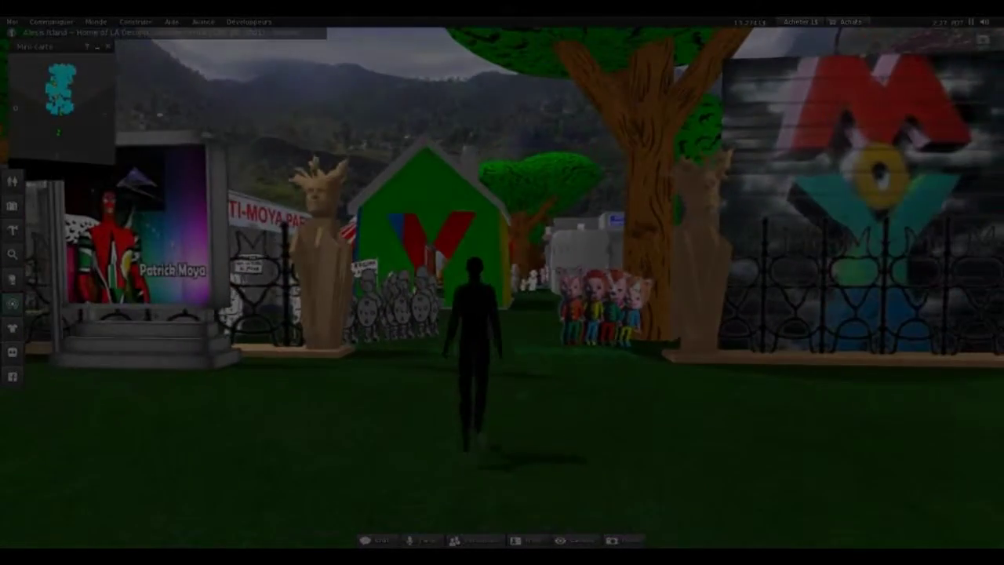